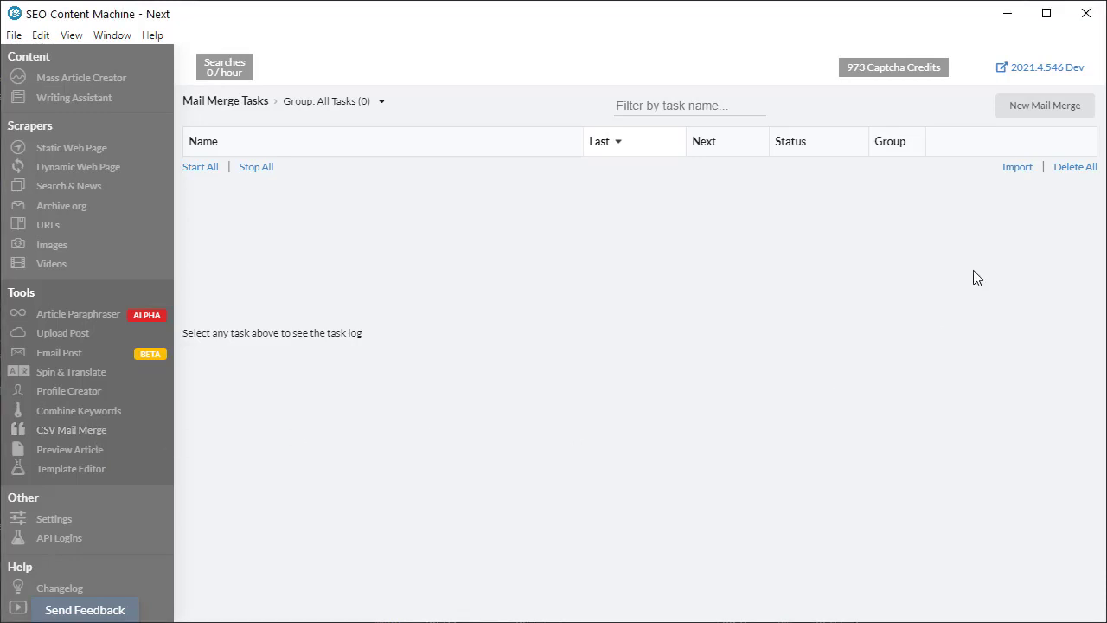
Start a new mail merge job, Mail Merge #1, and focus its Template File field.
left_click(1062, 115)
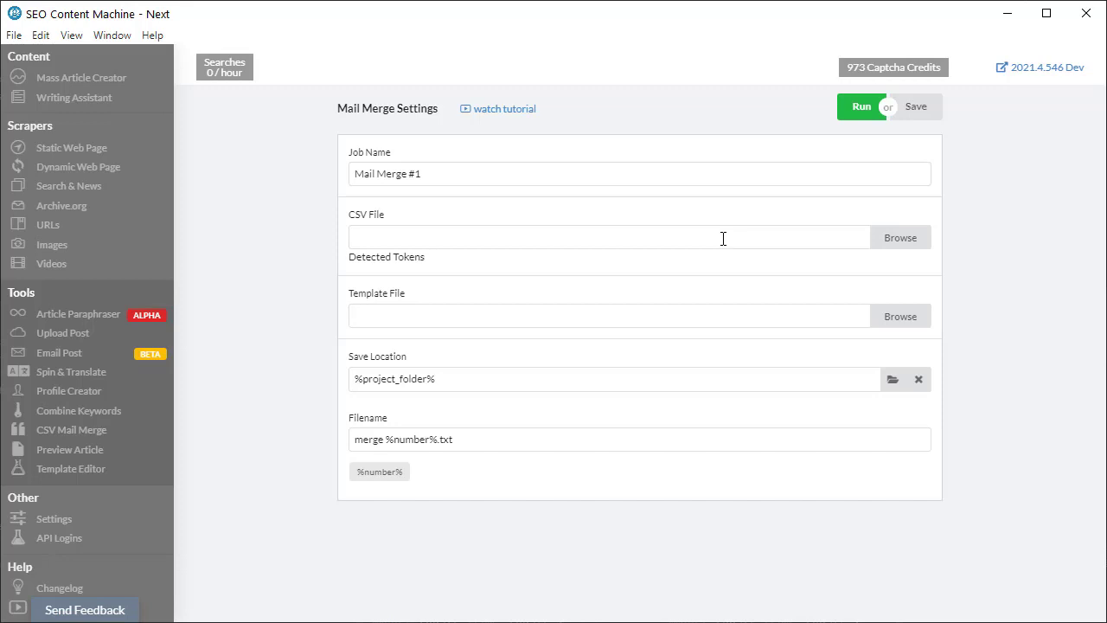
left_click(570, 320)
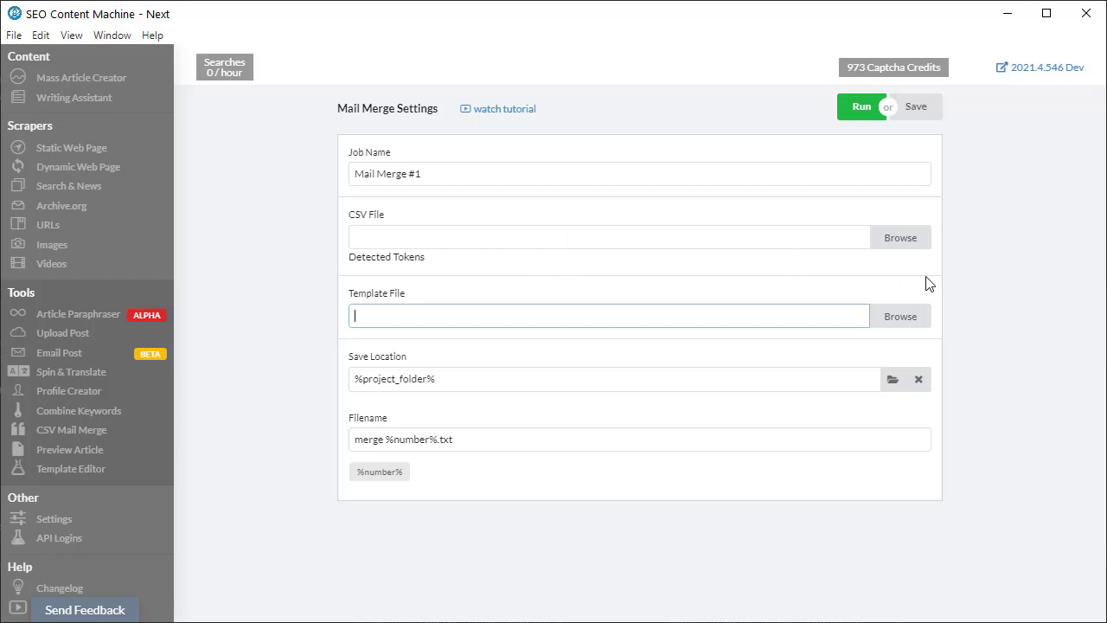
Load deniro.csv from Downloads\sample as the merge data, detecting Year, Score and Title tokens.
left_click(909, 246)
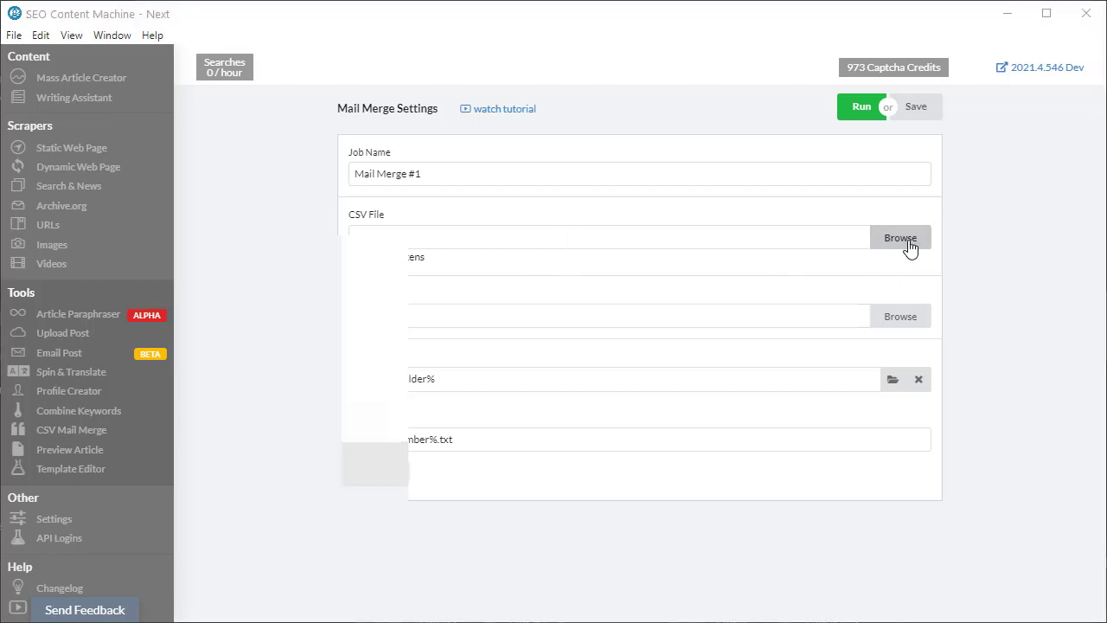
left_click(569, 259)
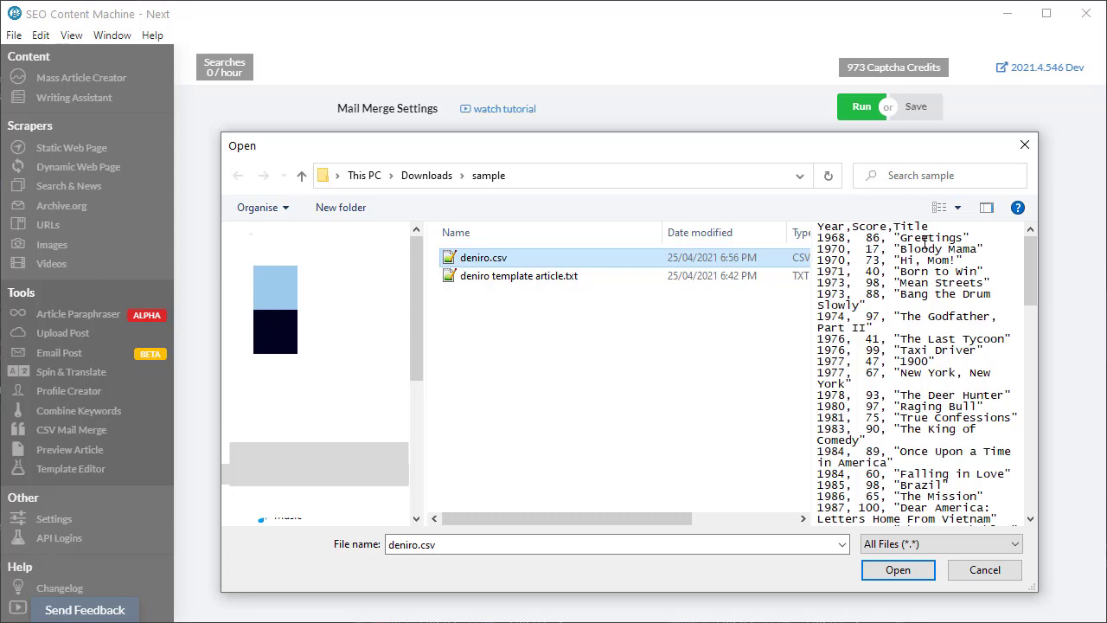
left_click(906, 573)
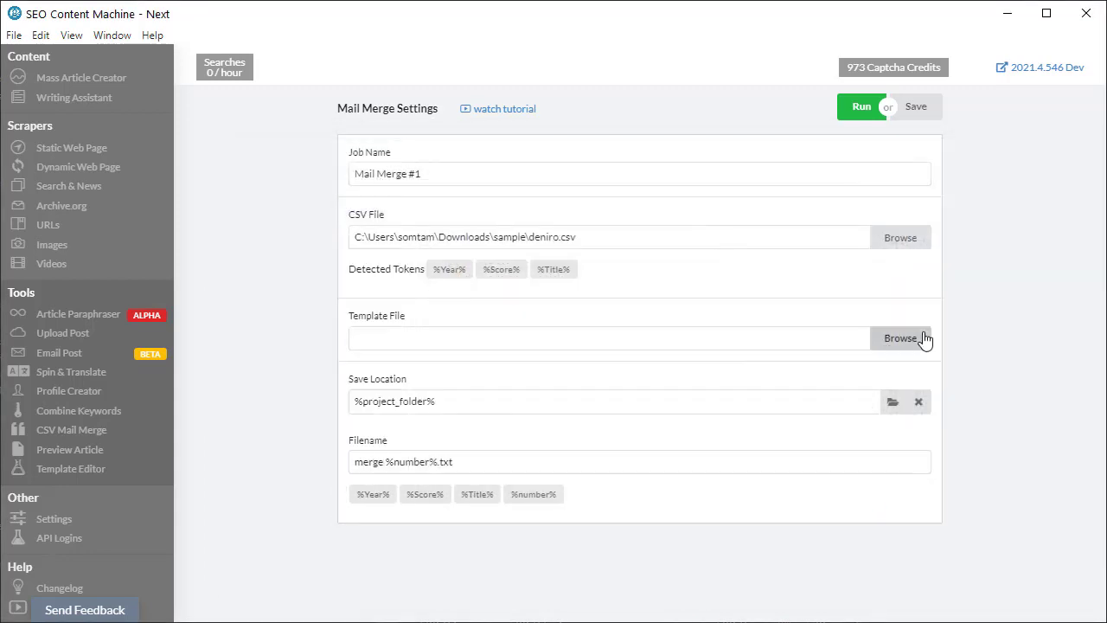
Set 'deniro template article.txt' as the template after previewing its %Title%, %Year%, %Score% placeholders.
left_click(921, 338)
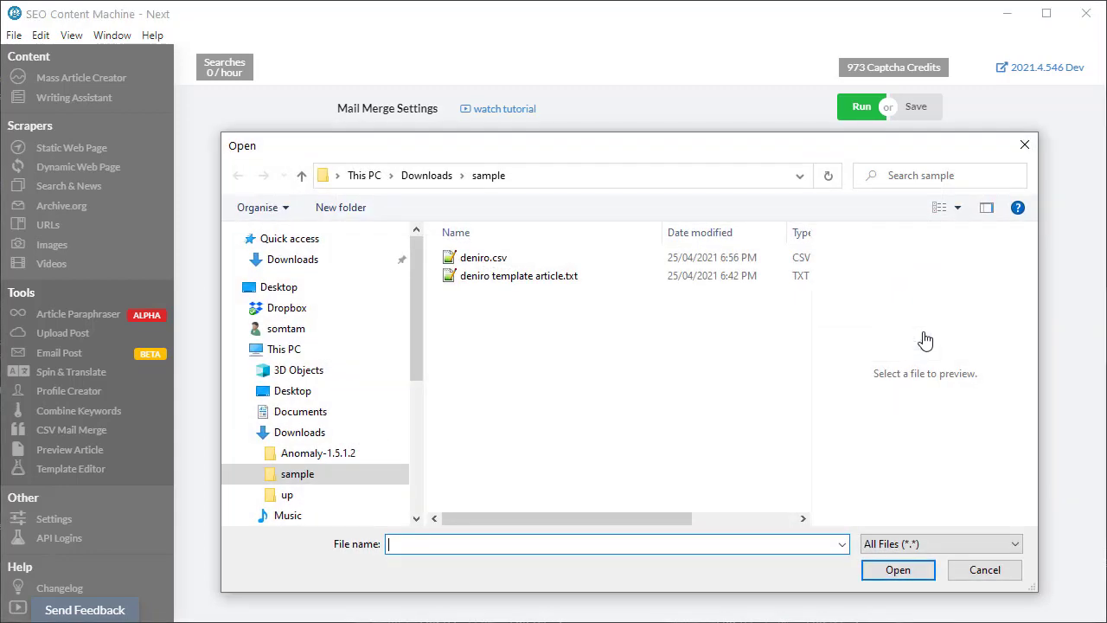
left_click(568, 278)
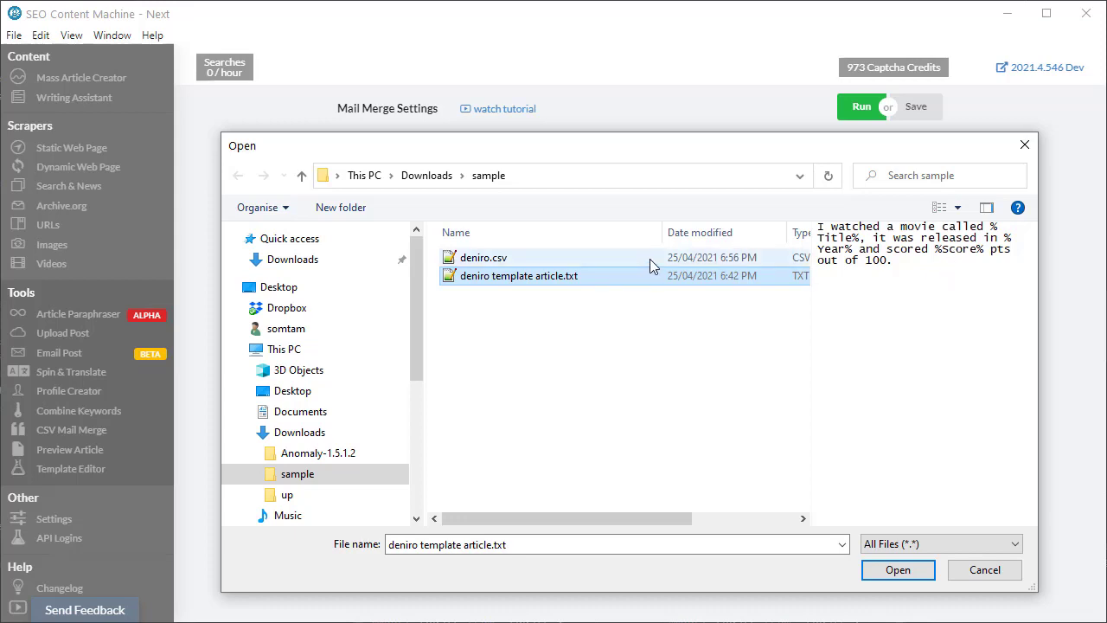
left_click(983, 227)
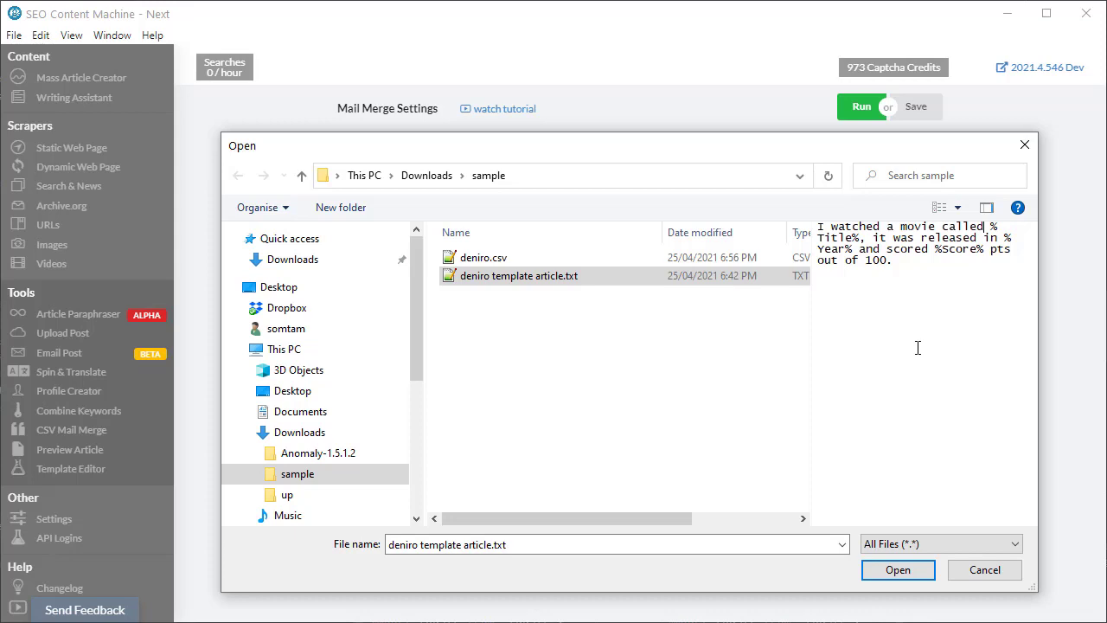
left_click(898, 569)
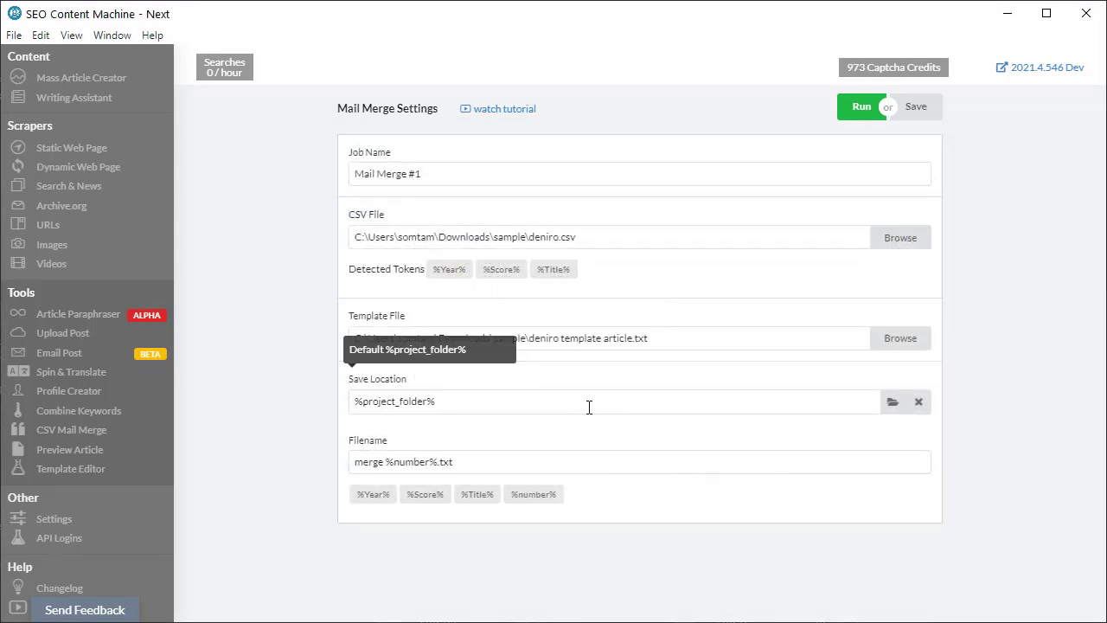
Check the merge %number%.txt filename pattern and run Mail Merge #1.
left_click(652, 463)
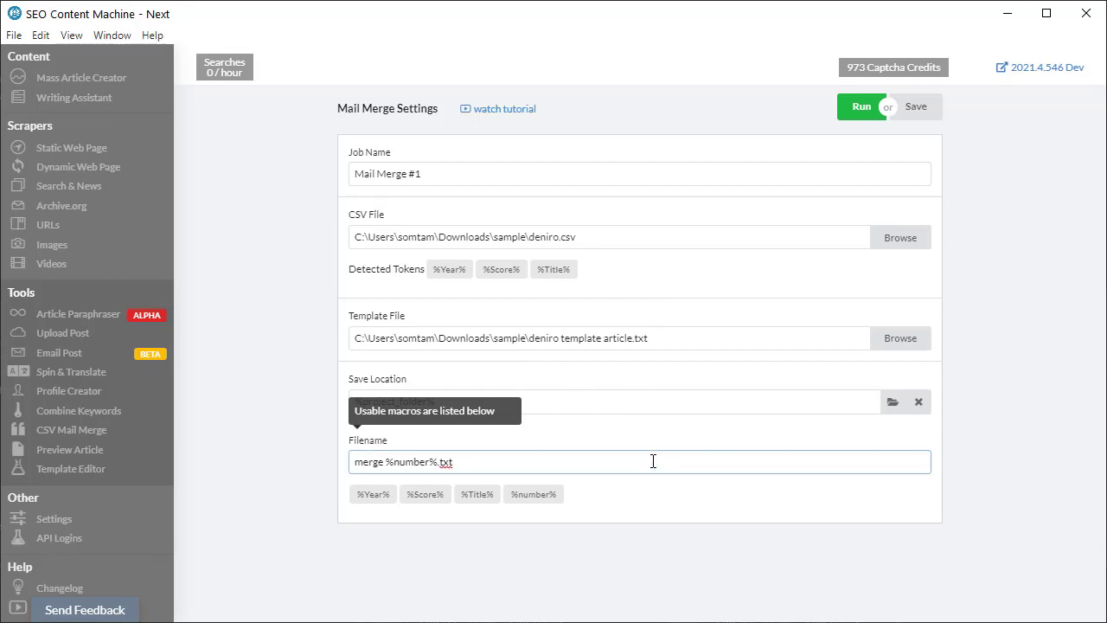
left_click(869, 117)
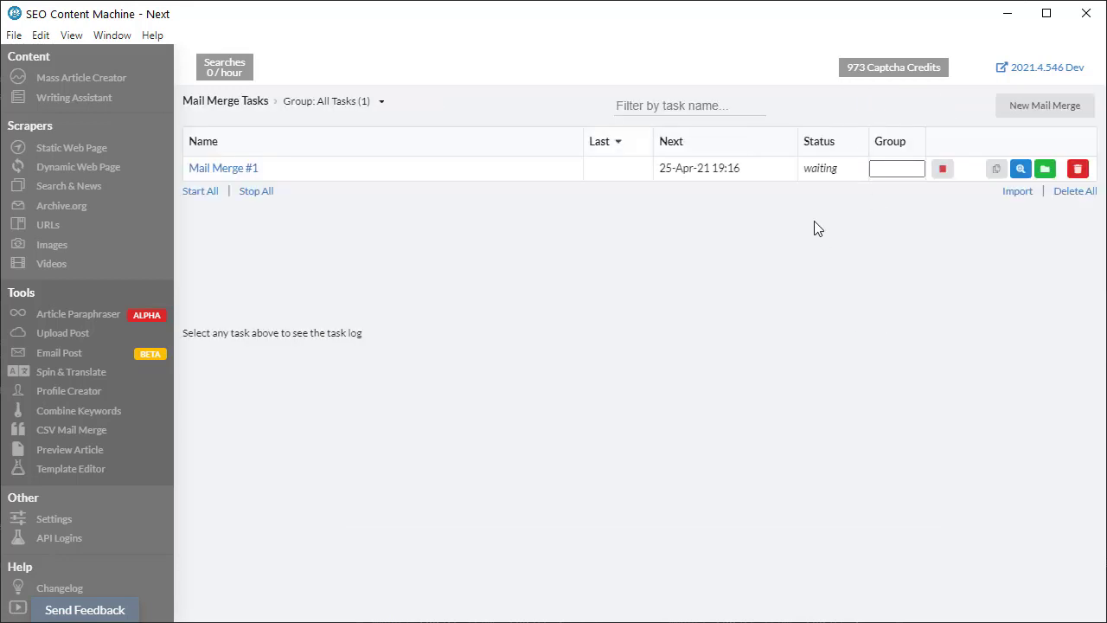
Review the Mail Merge #1 log showing 89 CSV lines merged into merge 1.txt–merge 89.txt.
left_click(815, 168)
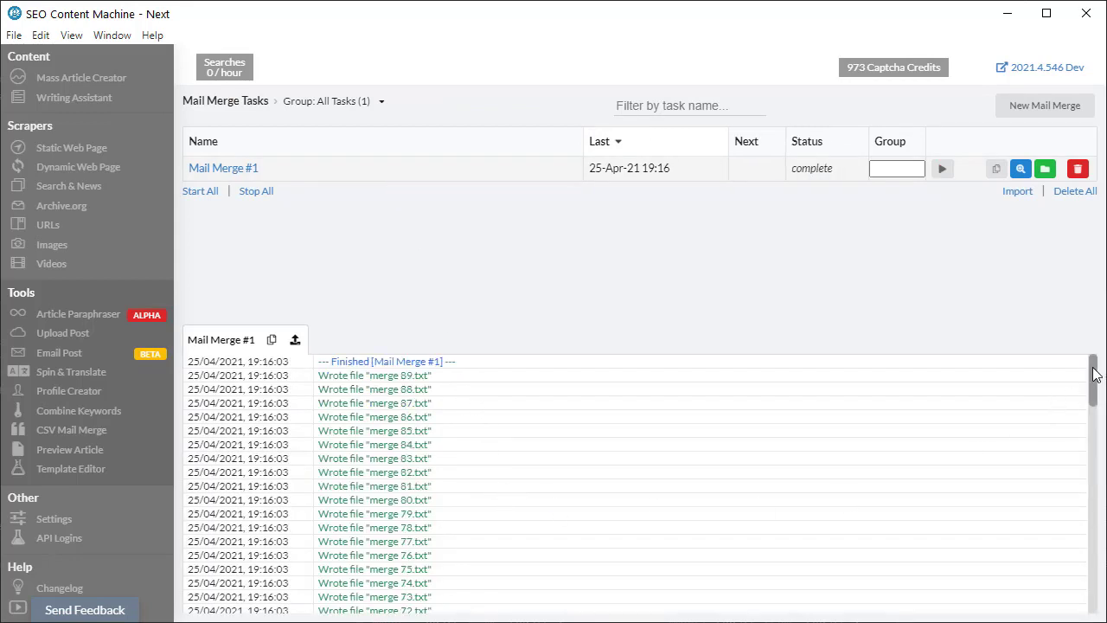
left_click_drag(1094, 373, 1086, 597)
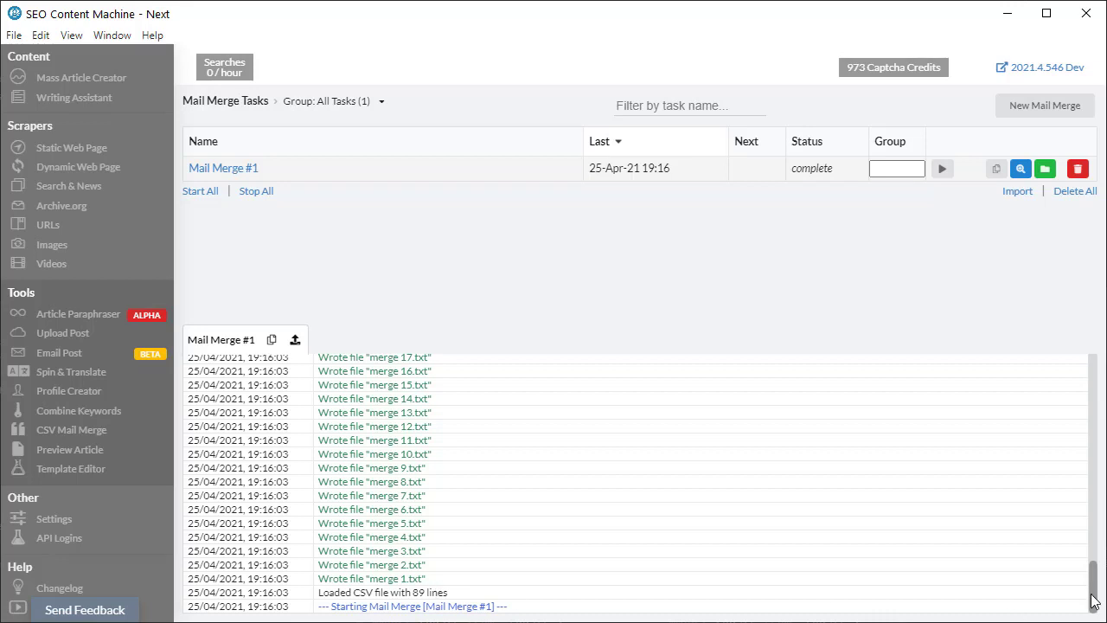
left_click_drag(1093, 588, 1090, 372)
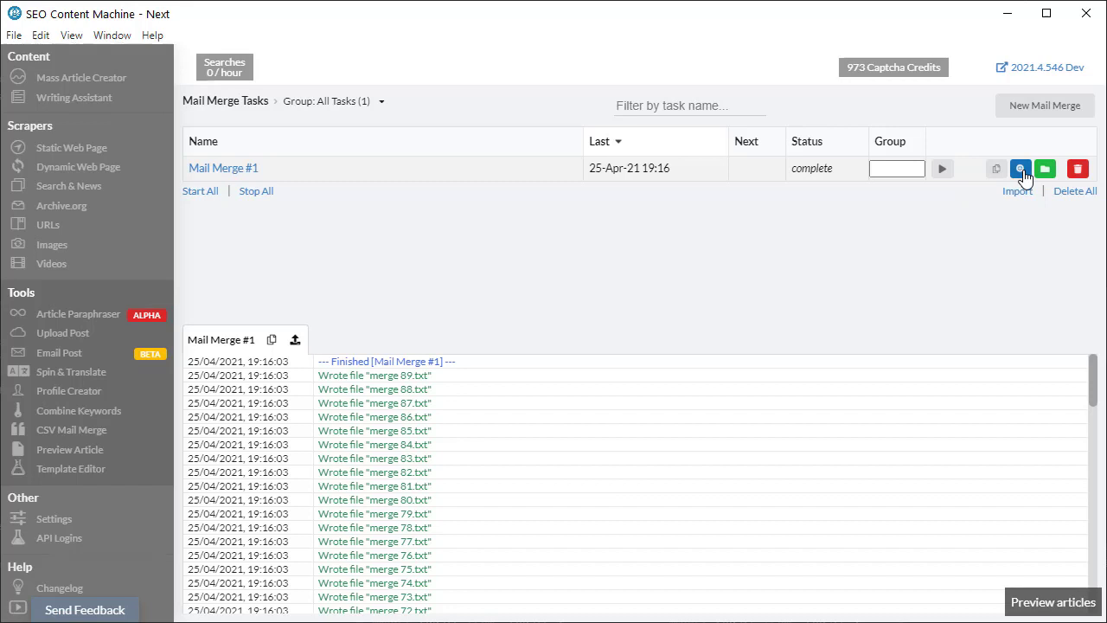
Preview merge 63.txt for Hide and Seek (2005) and highlight its score of 13.
left_click(1022, 170)
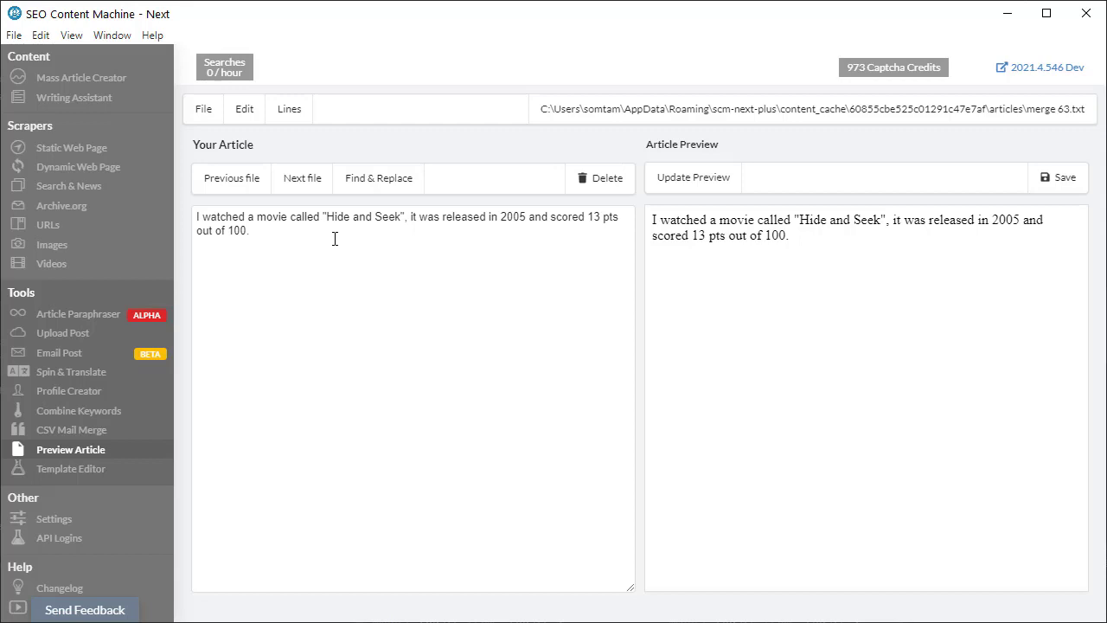
left_click(516, 222)
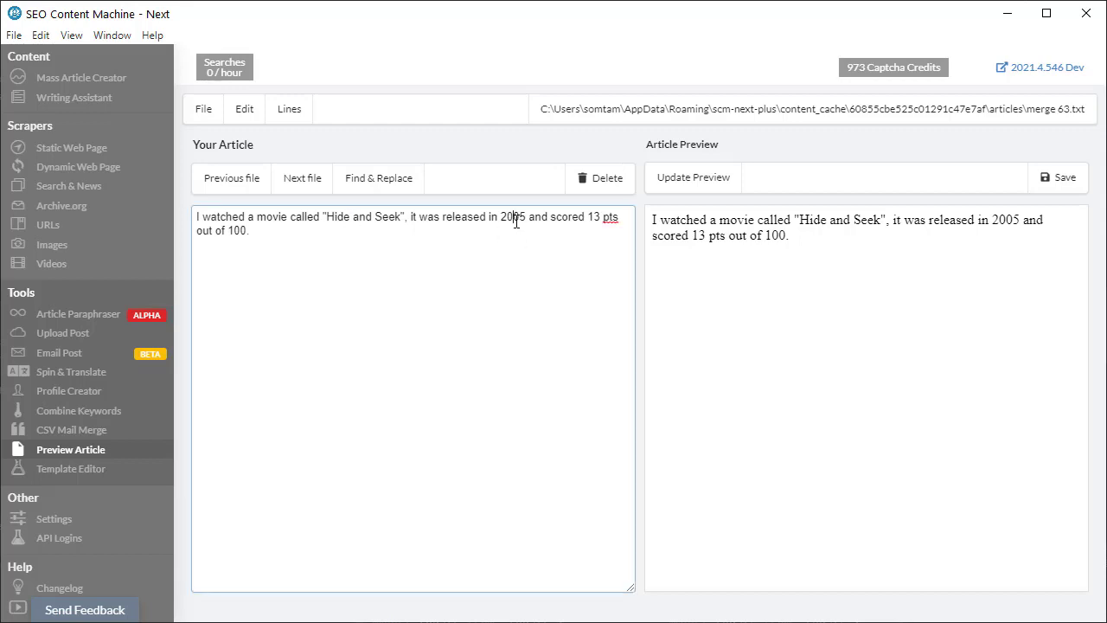
double_click(593, 217)
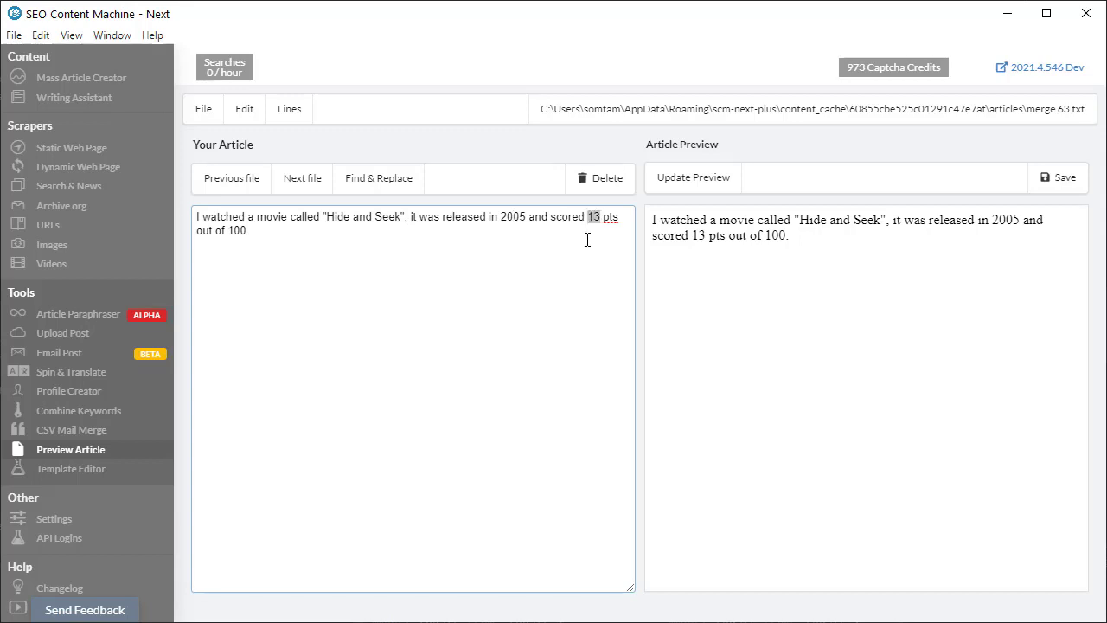